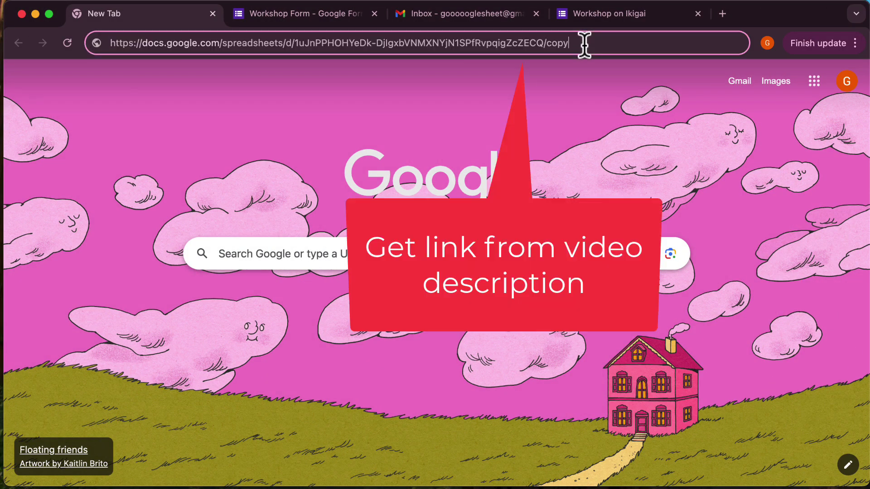
# - Make a copy of the Auto Close Google Form template and select the Form URL cell C5
pyautogui.press('Return')
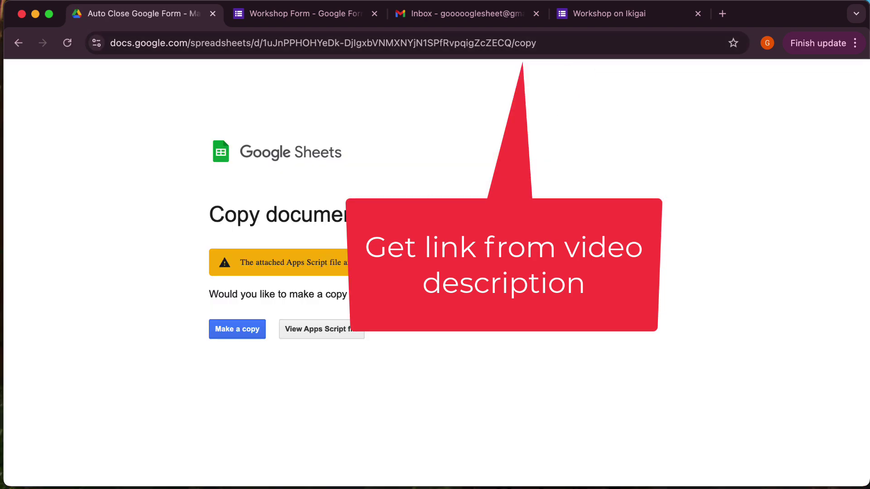
pyautogui.click(236, 331)
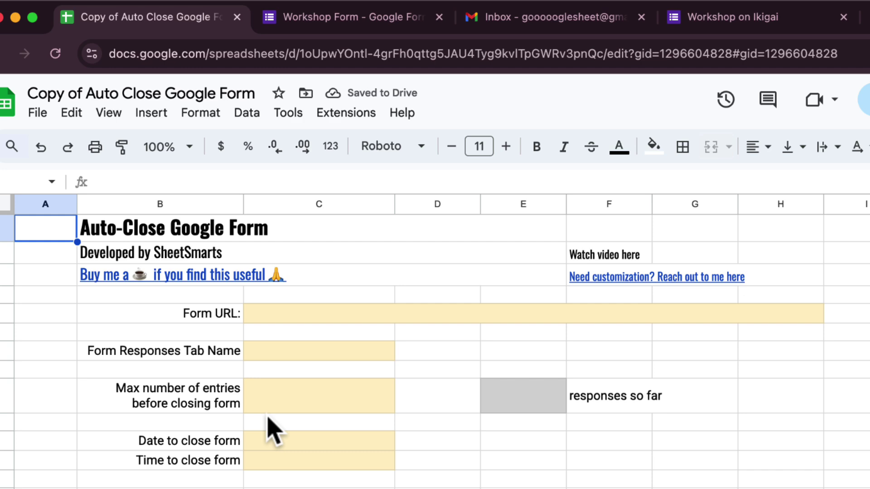
pyautogui.click(282, 315)
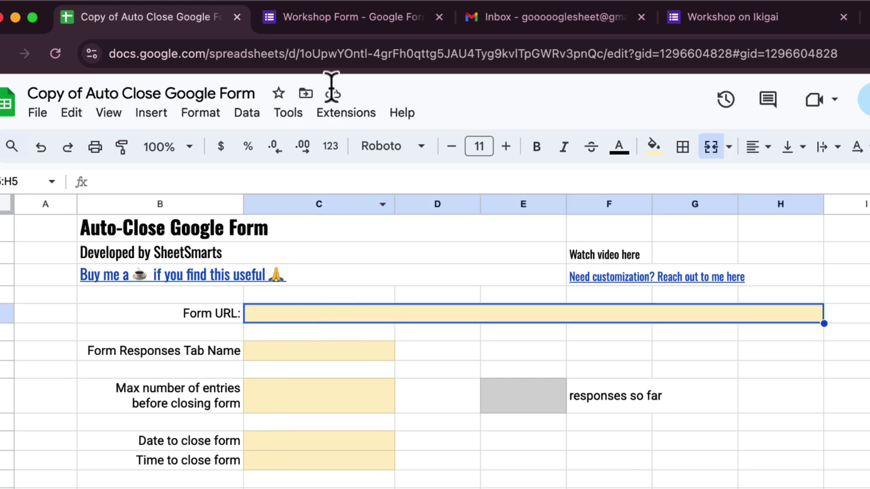
# - Open the Workshop Form and look over its questions
pyautogui.click(341, 18)
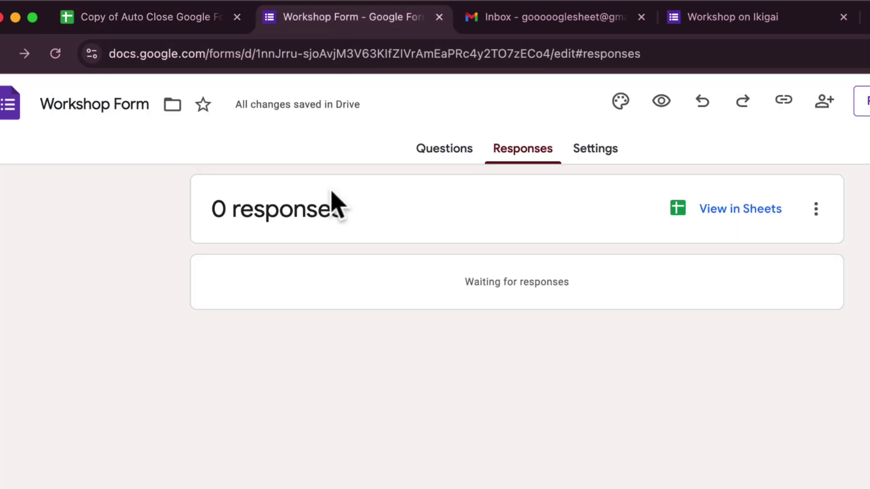
pyautogui.click(448, 153)
pyautogui.scroll(-3, 339, 437)
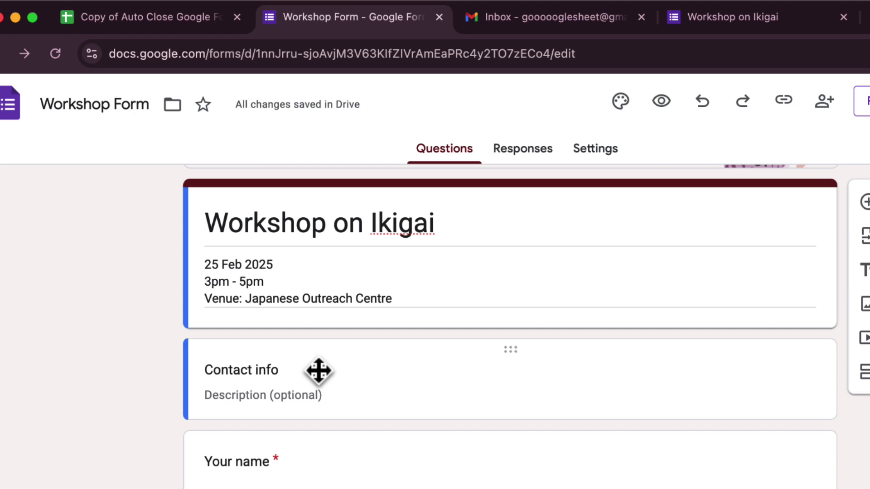
pyautogui.click(338, 287)
pyautogui.click(417, 298)
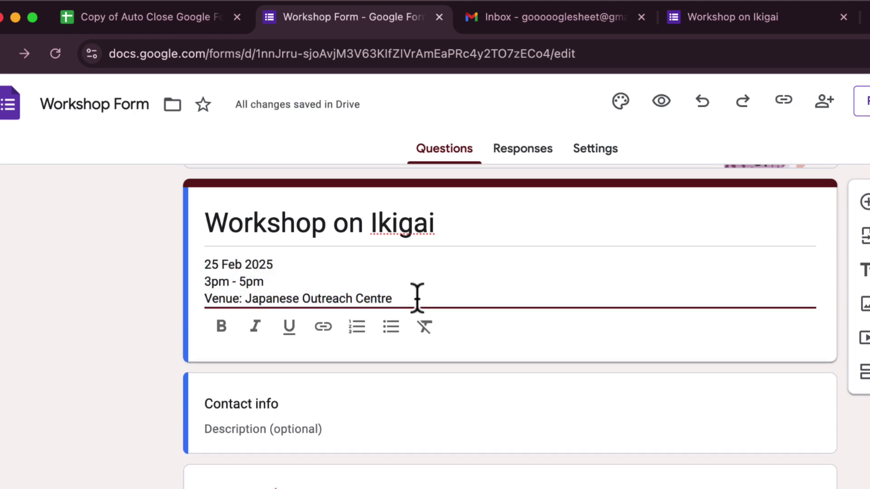
pyautogui.scroll(1, 417, 297)
pyautogui.scroll(-5, 416, 301)
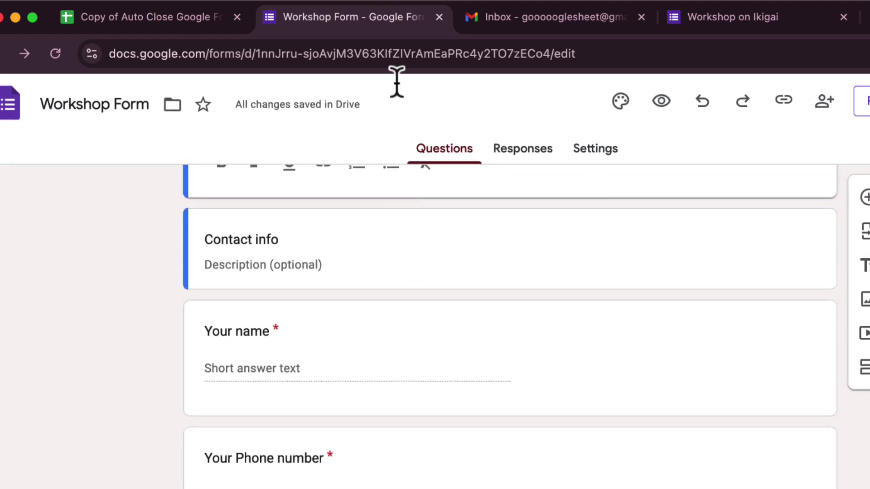
# - Copy the Workshop Form's edit URL and paste it into the Form URL cell C5
pyautogui.click(402, 54)
pyautogui.press('super+c')
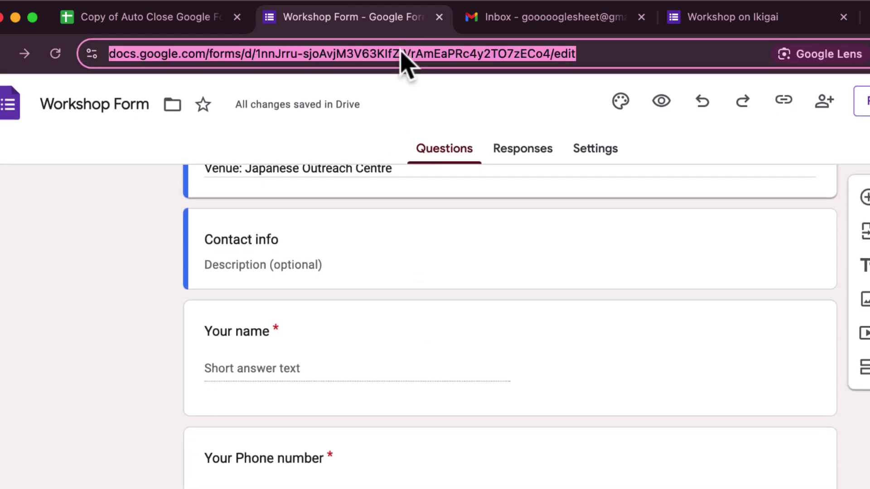
pyautogui.click(183, 20)
pyautogui.doubleClick(290, 314)
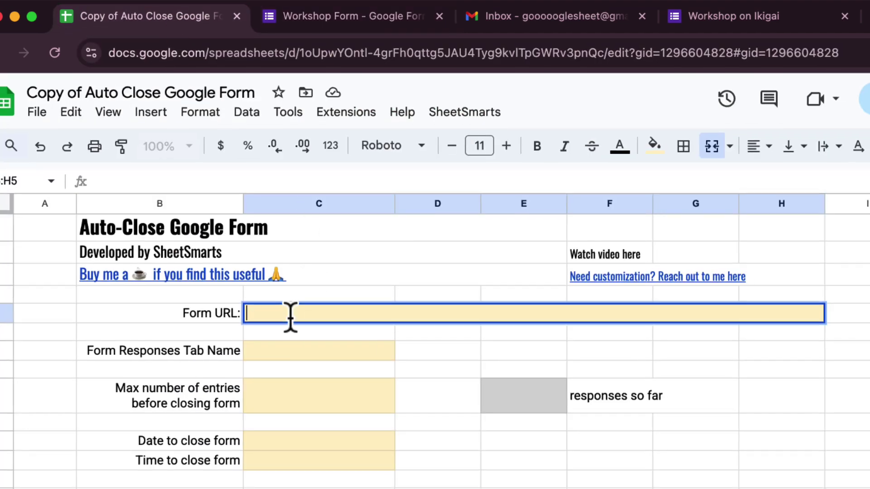
pyautogui.press('super+v')
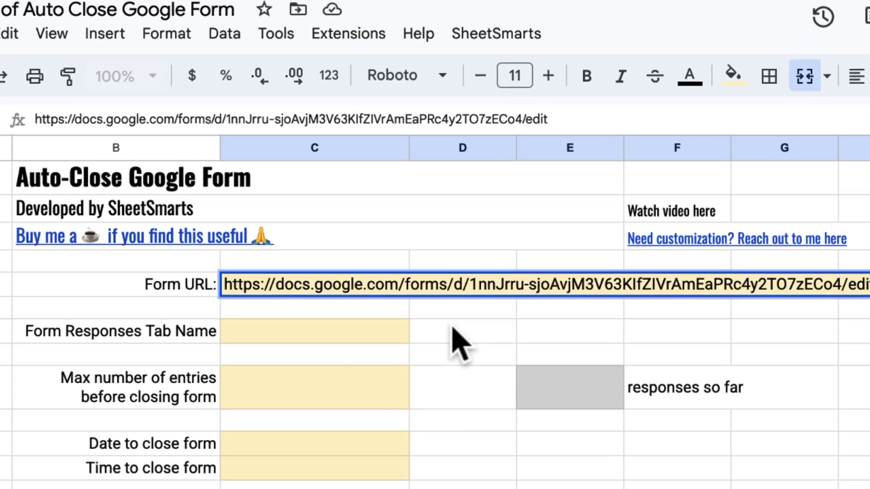
pyautogui.click(461, 315)
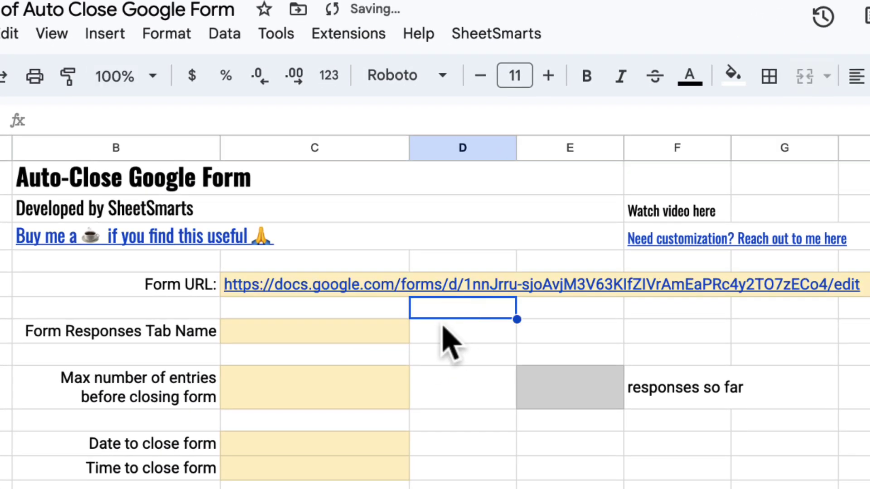
pyautogui.click(337, 336)
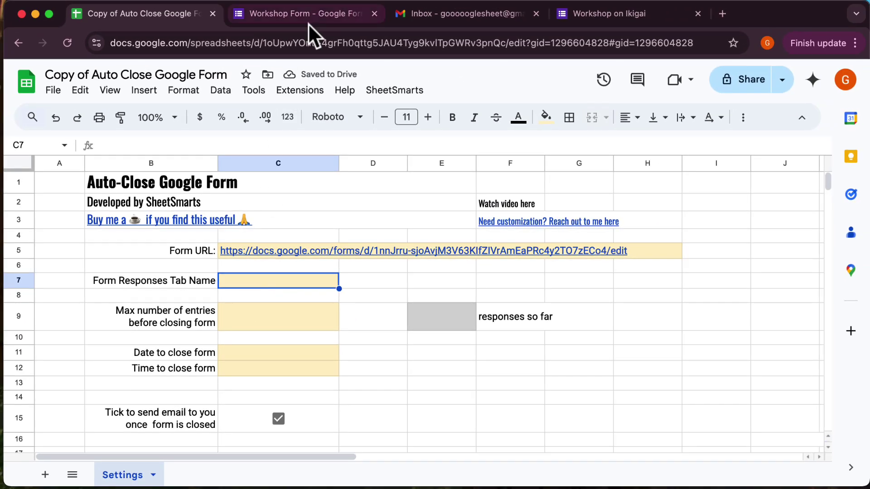
# - Link Workshop Form responses to the copied spreadsheet and copy the new Form Responses 5 tab name
pyautogui.click(308, 20)
pyautogui.click(446, 122)
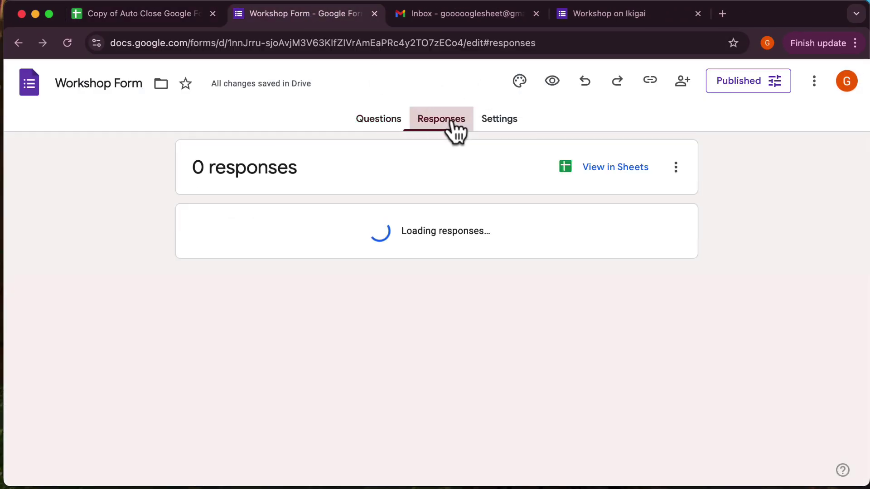
pyautogui.click(678, 169)
pyautogui.click(572, 206)
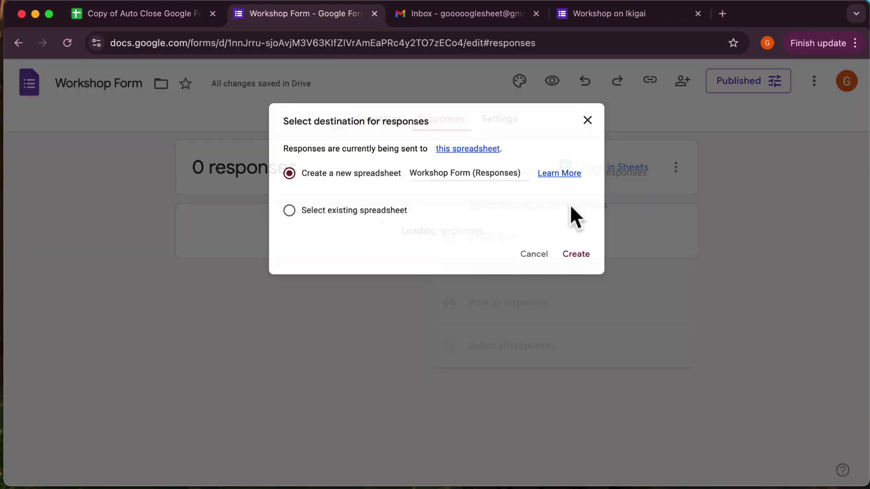
pyautogui.click(332, 219)
pyautogui.click(608, 262)
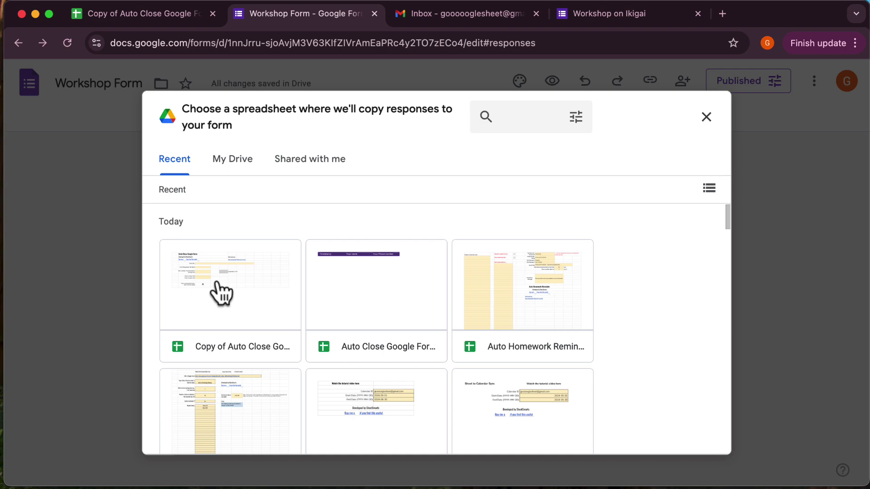
pyautogui.click(219, 291)
pyautogui.click(684, 436)
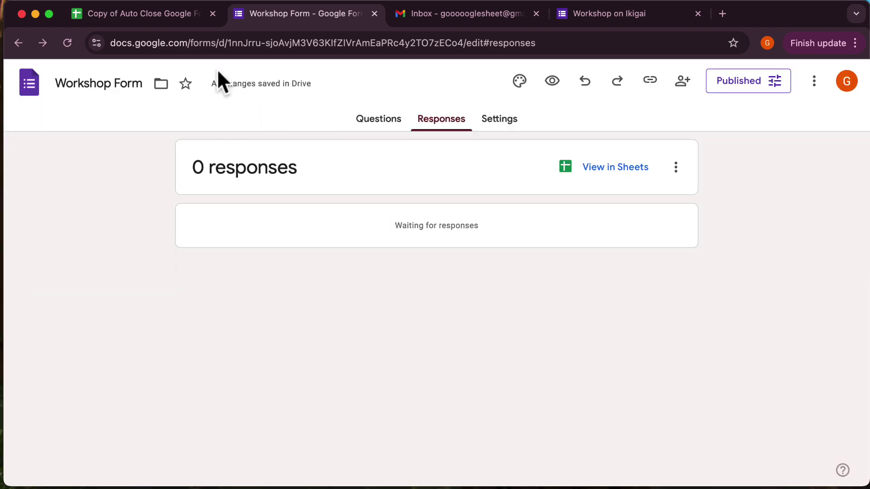
pyautogui.click(158, 18)
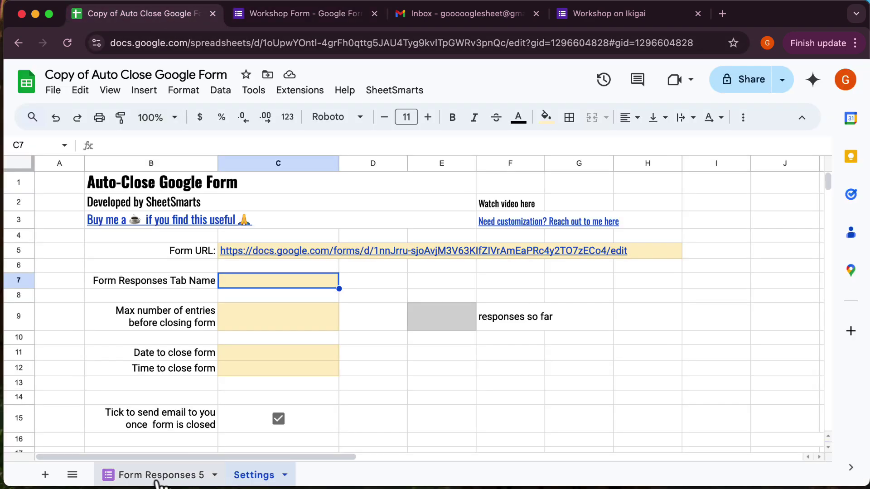
pyautogui.doubleClick(171, 475)
pyautogui.hotkey('ctrl', 'c')
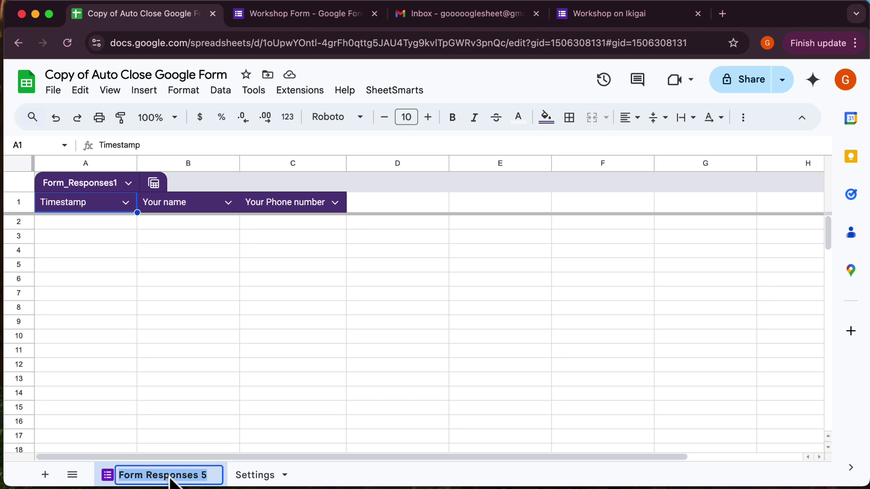
# - Enter Form Responses 5 as the tab name in C7 and 2 as maximum entries in C9
pyautogui.click(257, 475)
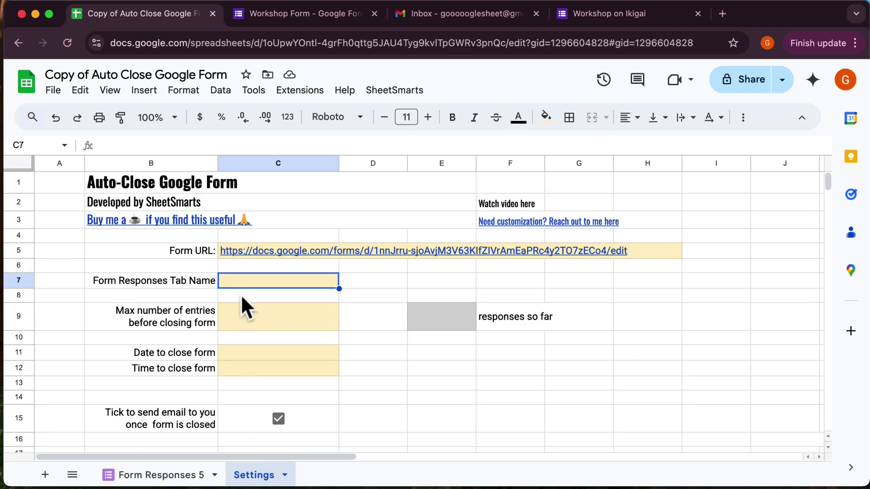
pyautogui.doubleClick(245, 282)
pyautogui.hotkey('ctrl', 'v')
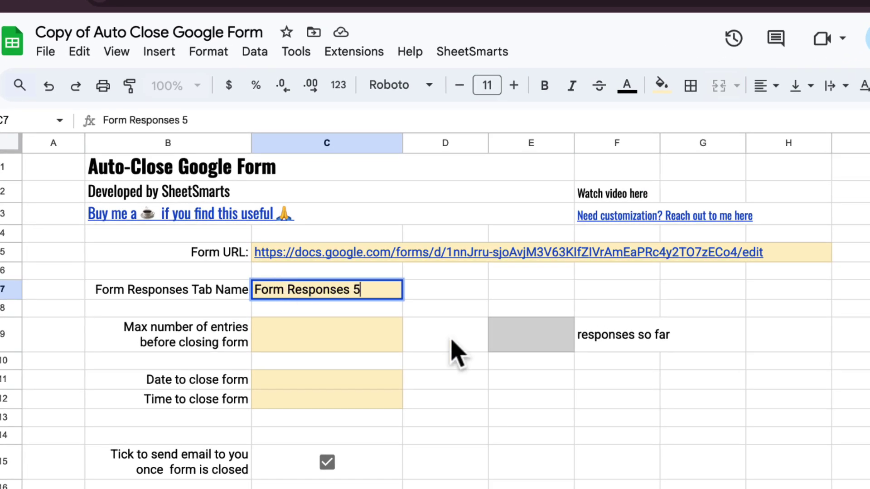
pyautogui.click(479, 358)
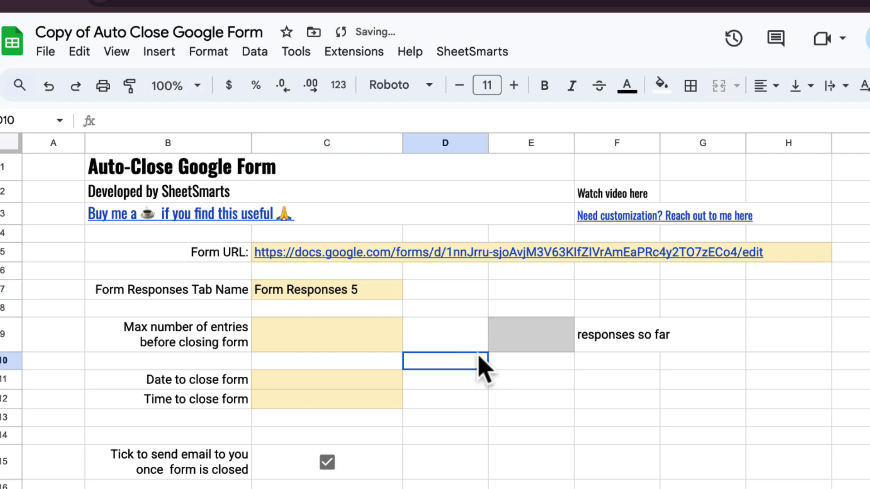
pyautogui.click(396, 342)
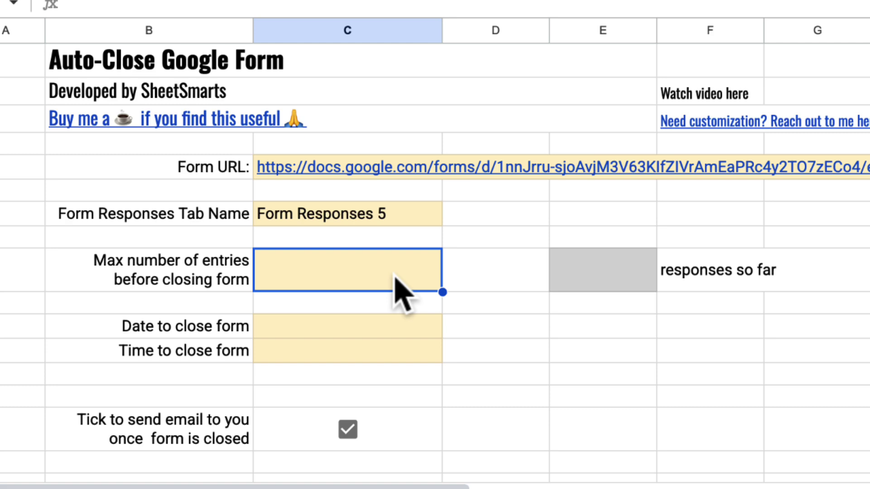
pyautogui.write('2')
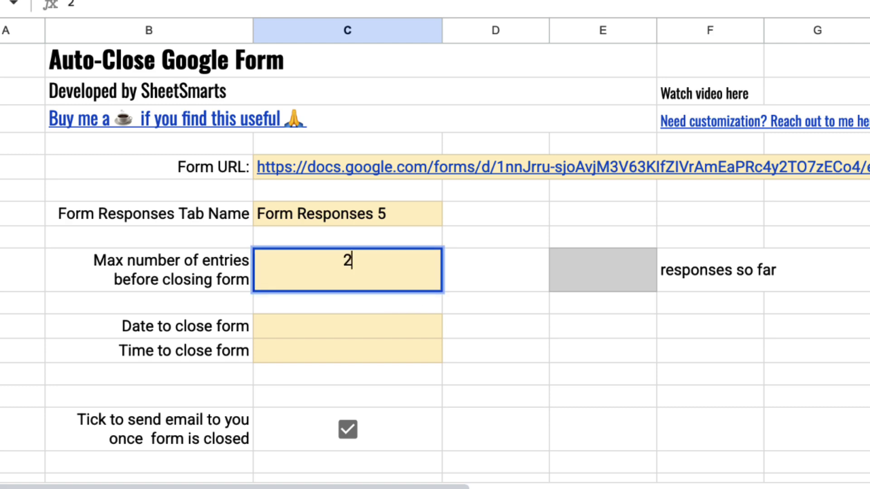
pyautogui.click(470, 271)
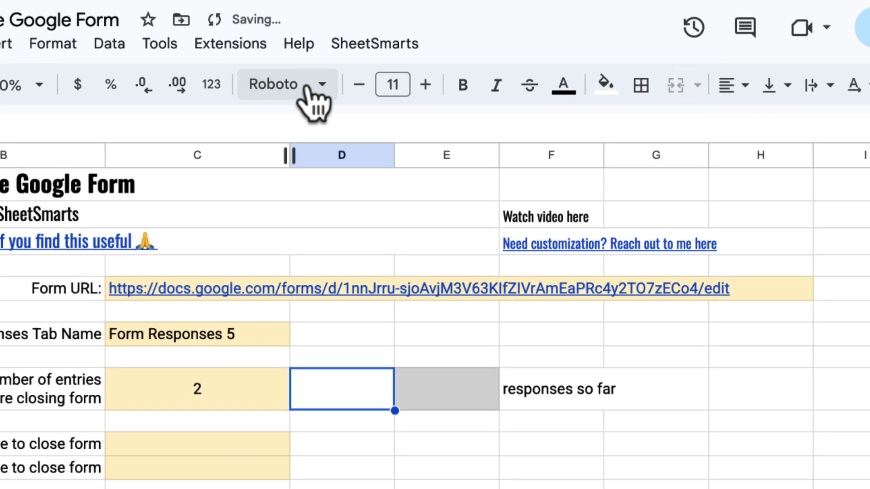
# - Run SheetSmarts > Enable Auto-Close on Form Submissions and accept the authorisation prompt
pyautogui.click(360, 48)
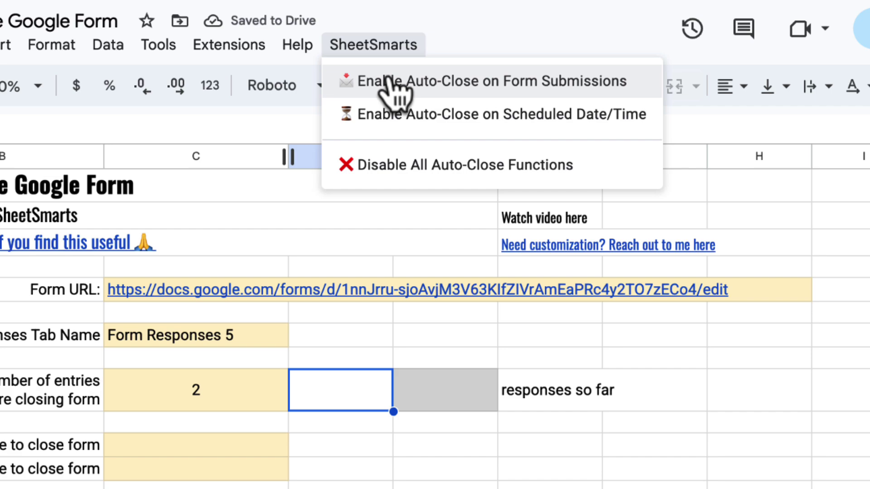
pyautogui.click(437, 82)
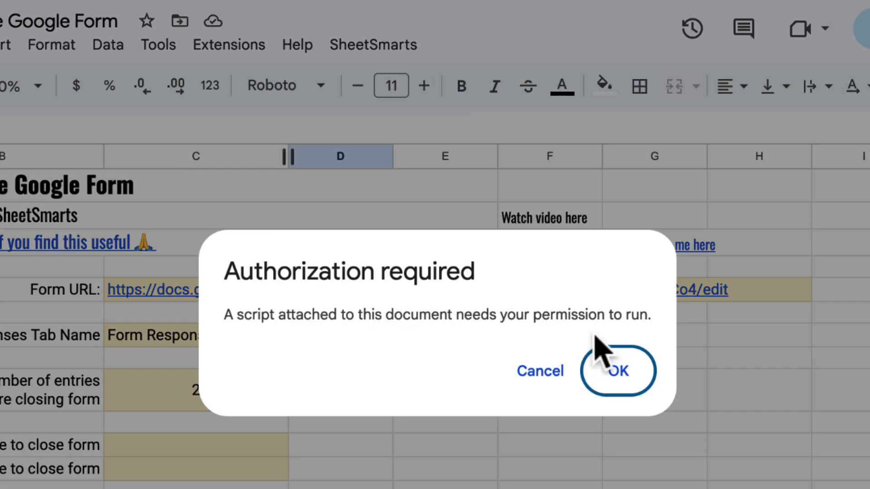
pyautogui.click(600, 358)
# - Authorise the Auto Close Form script past the unverified-app warning and dismiss the trigger-installed message
pyautogui.click(498, 270)
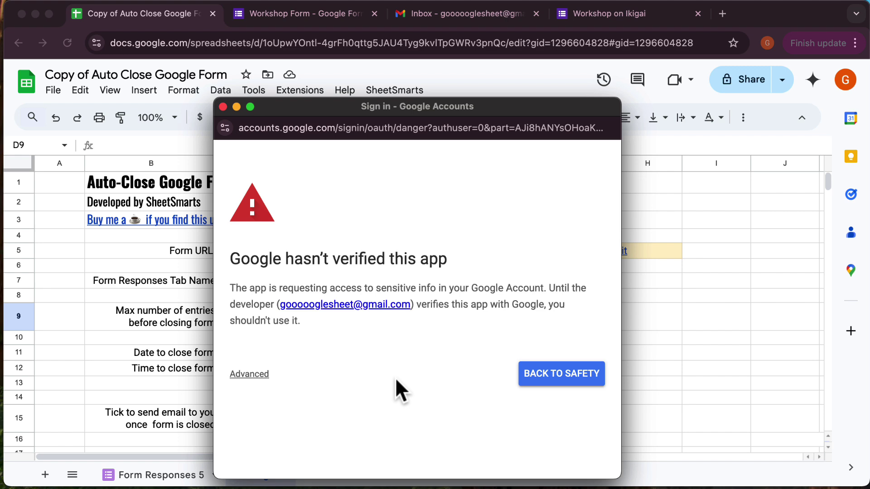
pyautogui.click(249, 373)
pyautogui.scroll(-3, 340, 413)
pyautogui.click(315, 413)
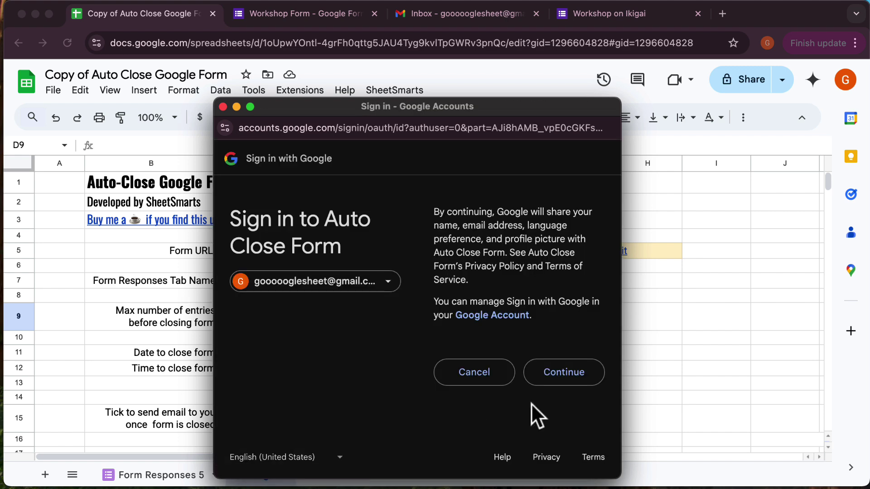
pyautogui.click(550, 368)
pyautogui.scroll(-5, 550, 367)
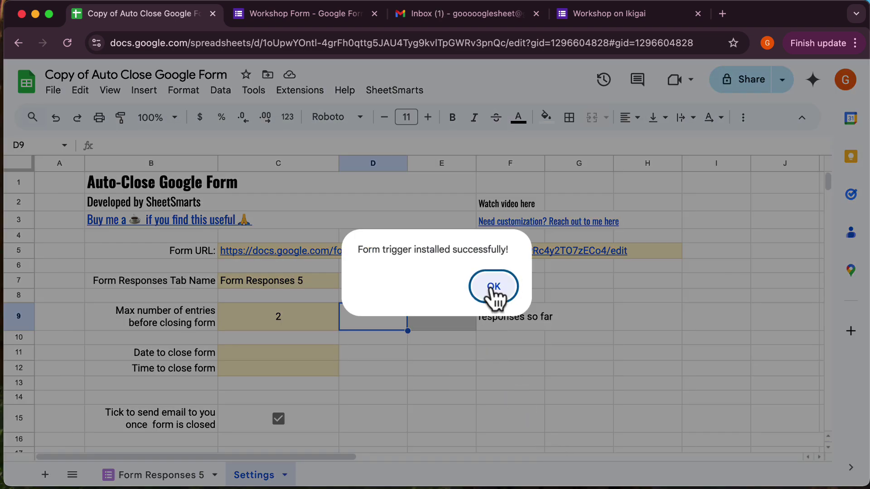
pyautogui.click(493, 288)
pyautogui.click(385, 396)
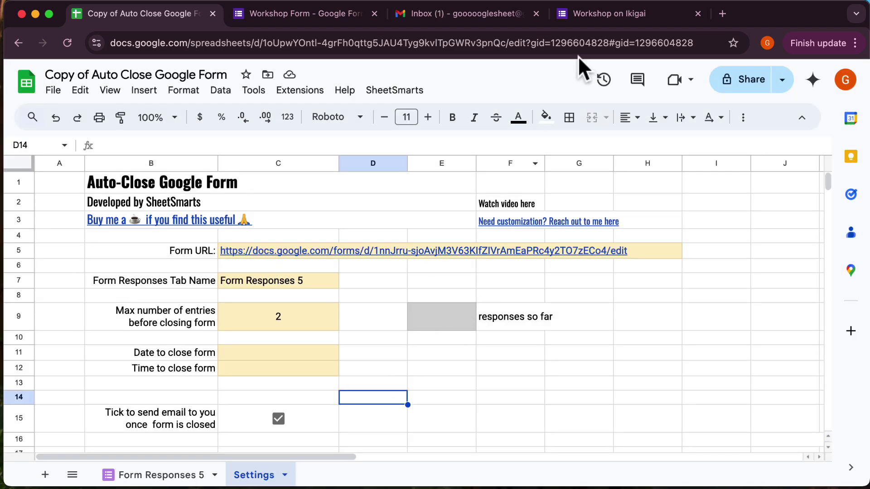
# - Submit a first test response on the Workshop on Ikigai form and check the count in E9
pyautogui.click(598, 14)
pyautogui.scroll(-2, 280, 408)
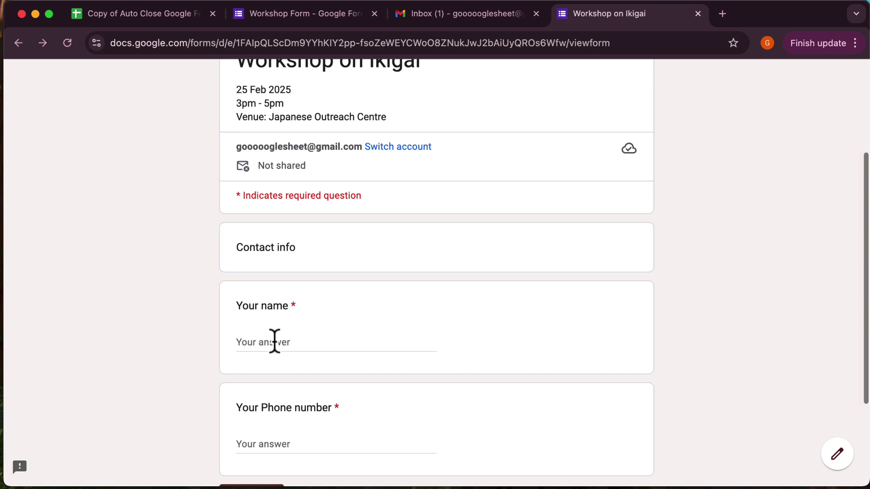
pyautogui.click(273, 343)
pyautogui.write('a')
pyautogui.write('123')
pyautogui.scroll(-3, 202, 398)
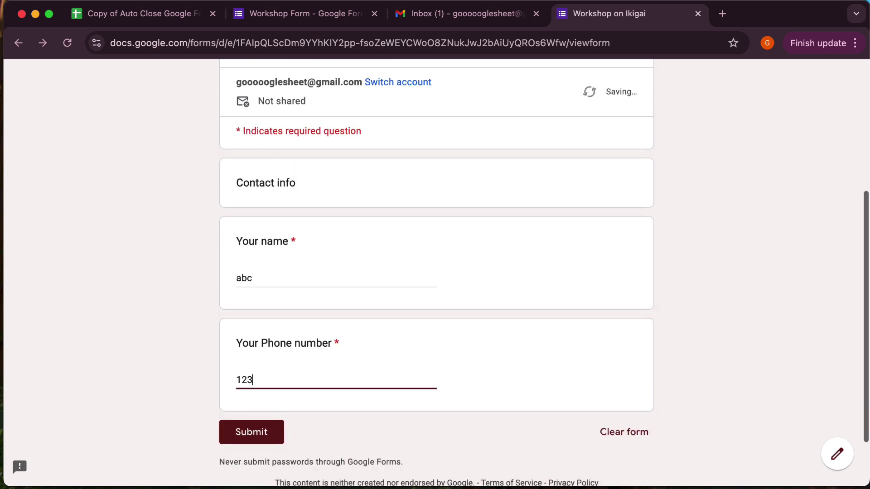
pyautogui.click(251, 381)
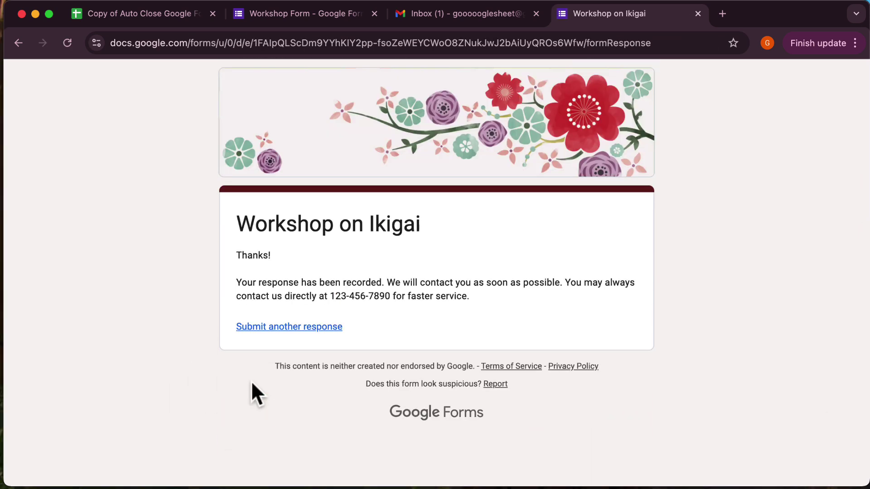
pyautogui.click(152, 13)
pyautogui.click(447, 324)
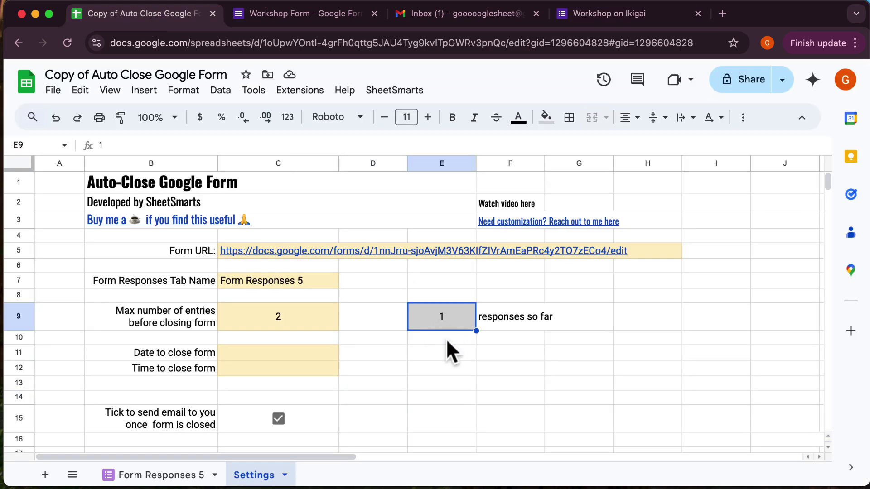
# - Start another response, entering a test name and a test phone number
pyautogui.click(575, 13)
pyautogui.click(287, 327)
pyautogui.scroll(-5, 287, 326)
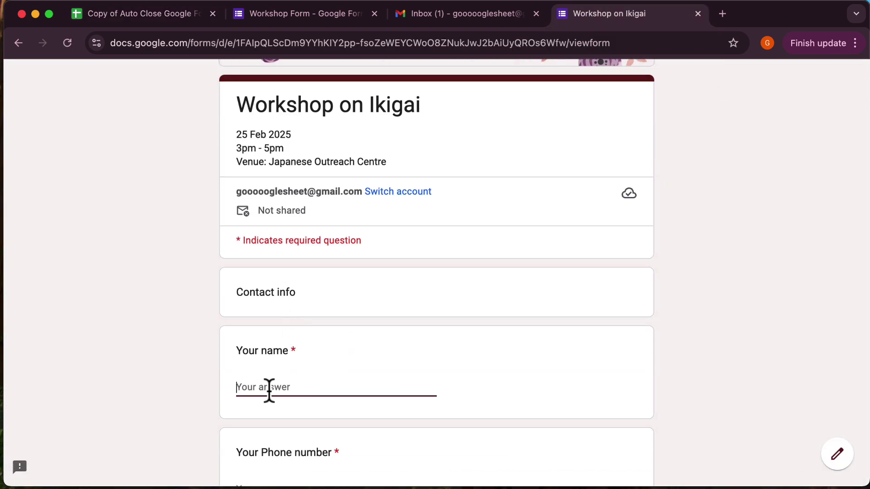
pyautogui.click(268, 388)
pyautogui.write('def')
pyautogui.press('Tab')
pyautogui.write('234')
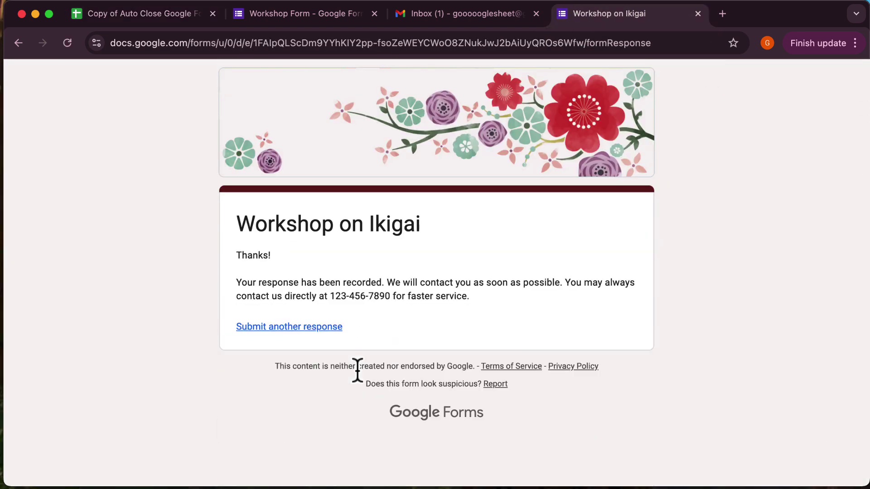
# - Compare the 2 responses counted in E9 against the max-entries limit in C9
pyautogui.click(141, 14)
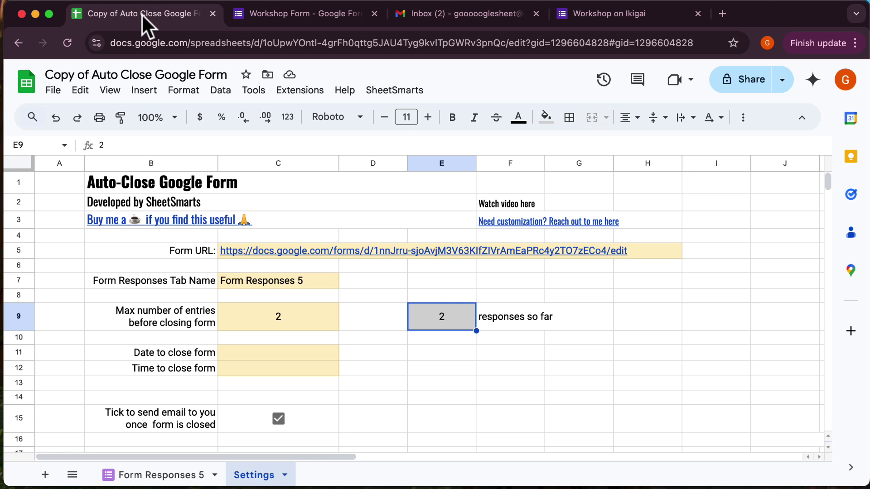
pyautogui.click(317, 316)
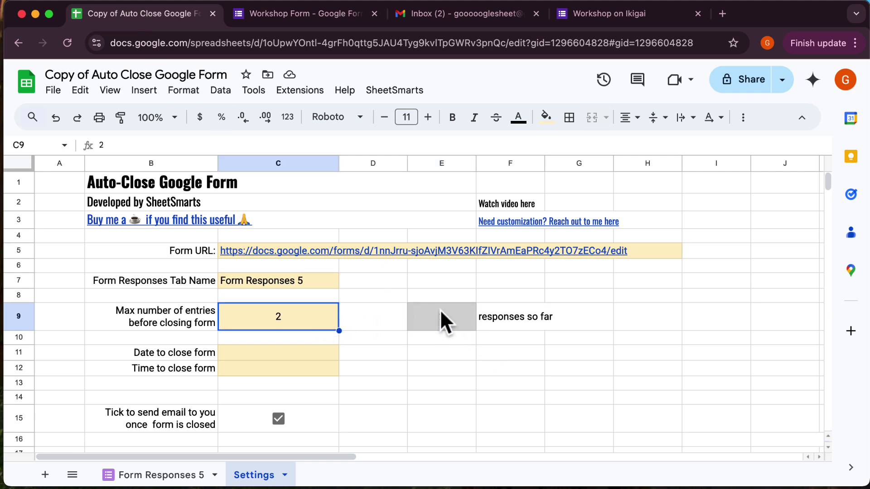
pyautogui.click(439, 313)
pyautogui.click(322, 314)
pyautogui.click(373, 325)
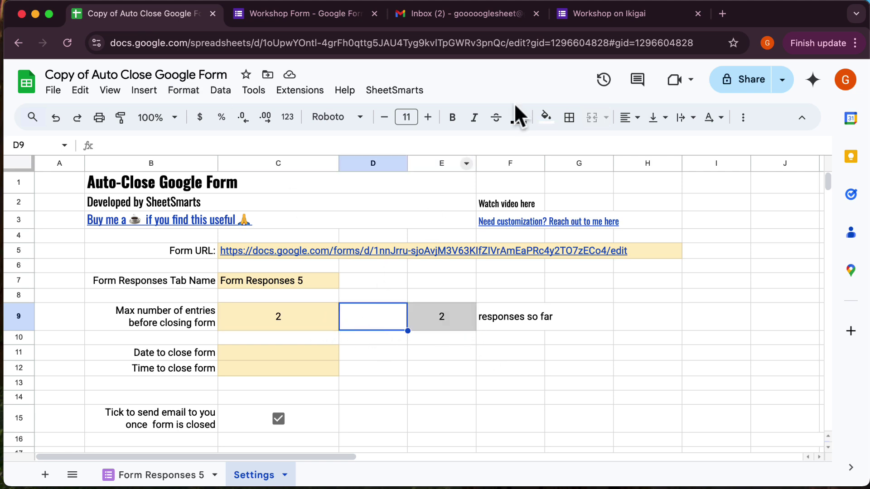
# - Check the Workshop on Ikigai form's closed message and follow its Resume link before going to Gmail
pyautogui.click(596, 15)
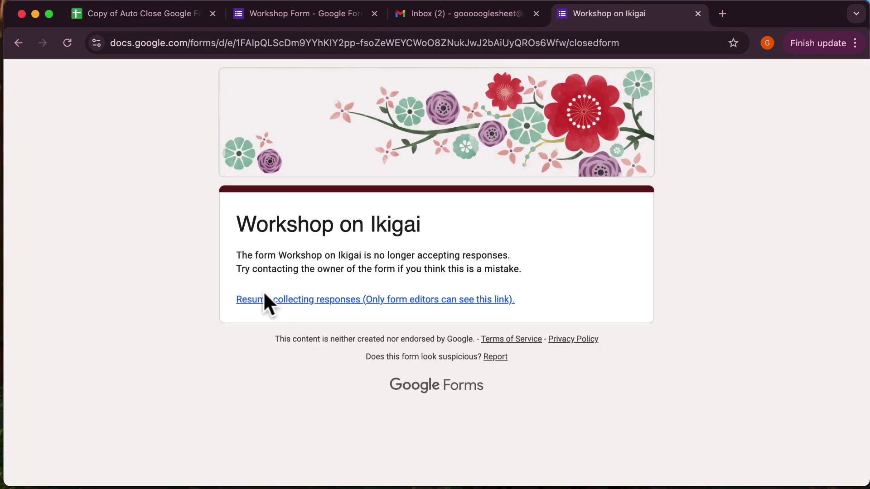
pyautogui.moveTo(233, 256); pyautogui.dragTo(526, 276)
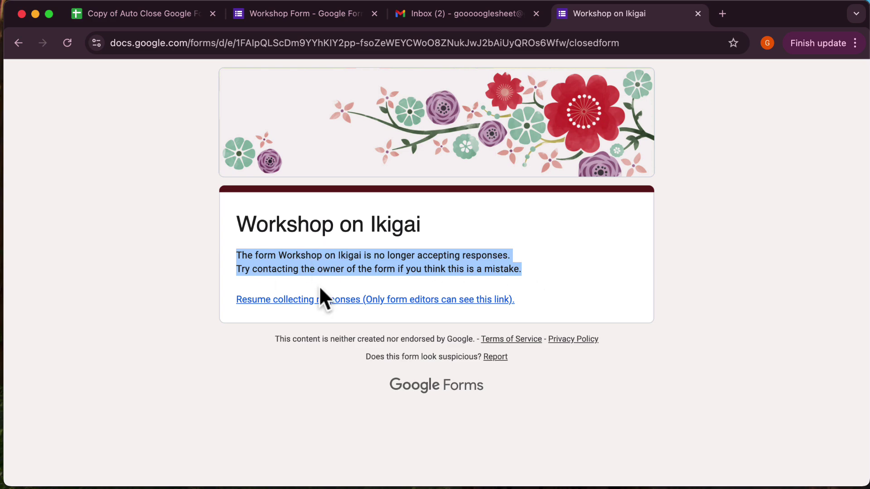
pyautogui.click(321, 299)
pyautogui.click(457, 14)
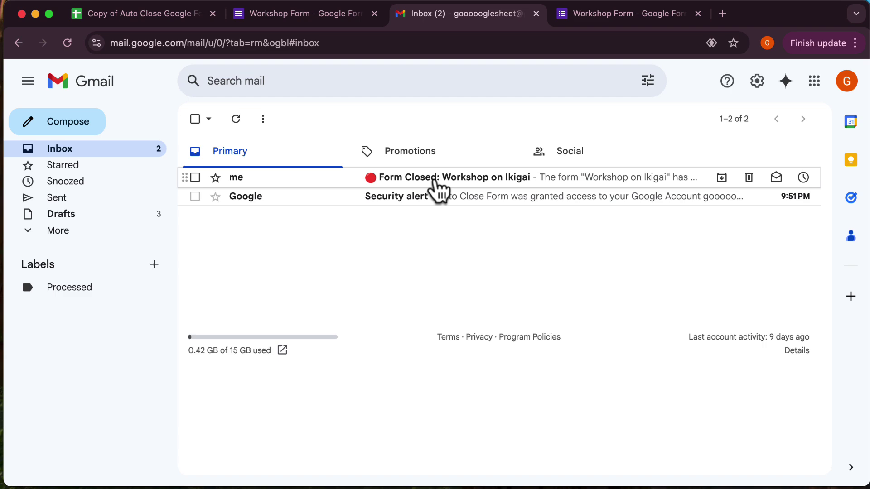
# - Open the Form Closed: Workshop on Ikigai email and follow its Settings Sheet URL link
pyautogui.click(434, 179)
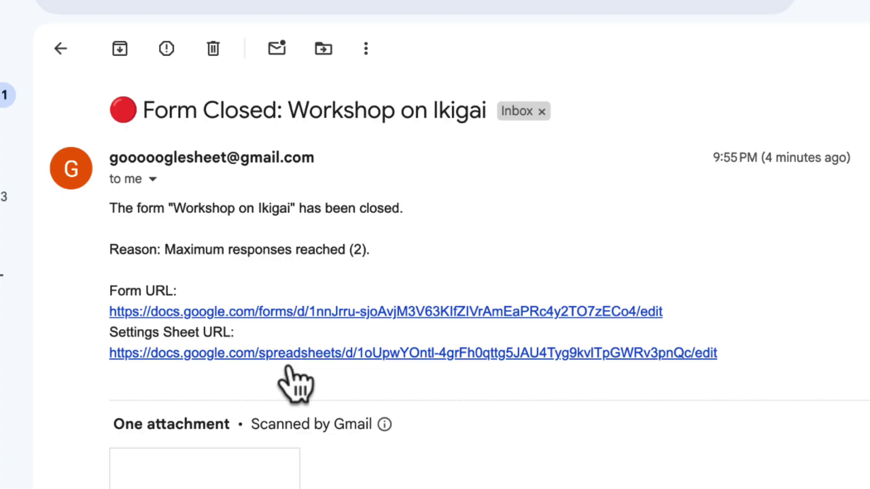
pyautogui.click(343, 355)
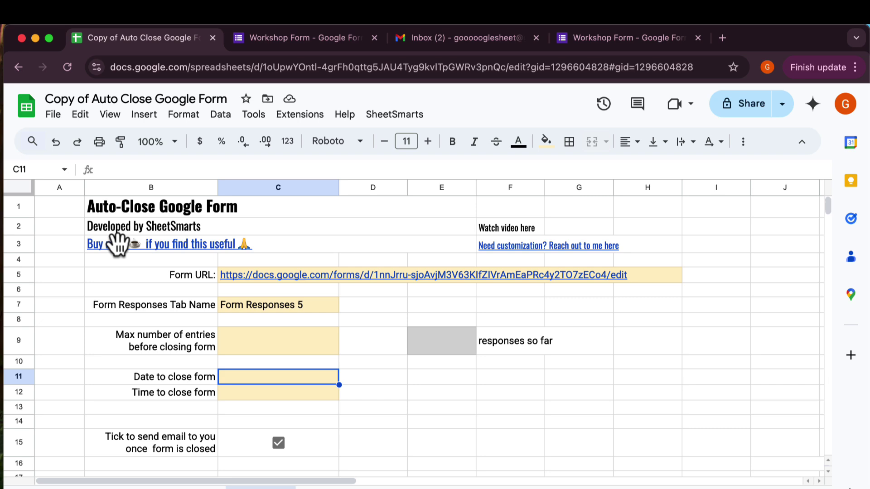
pyautogui.press('Down')
pyautogui.press('Left')
pyautogui.click(53, 116)
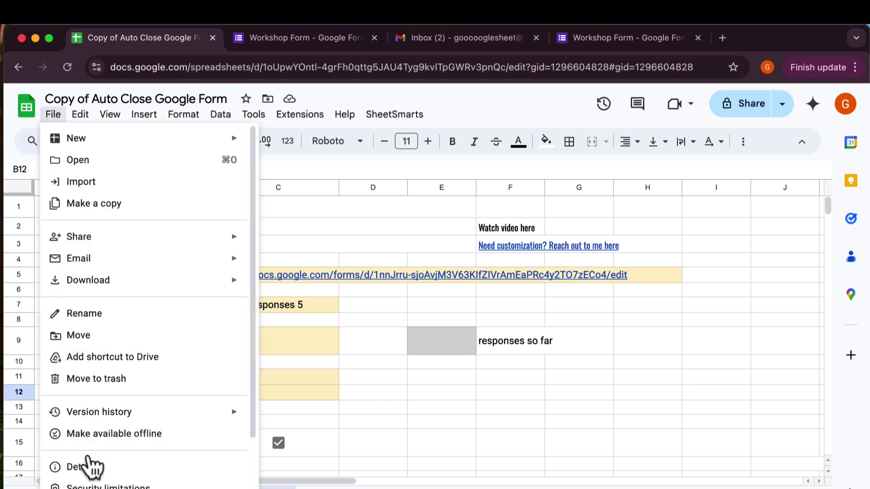
pyautogui.scroll(-3, 89, 462)
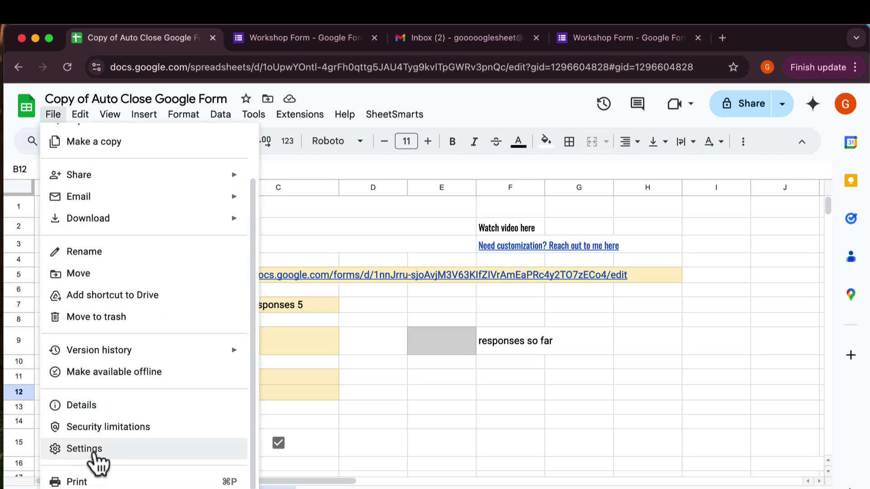
pyautogui.click(93, 450)
pyautogui.click(313, 343)
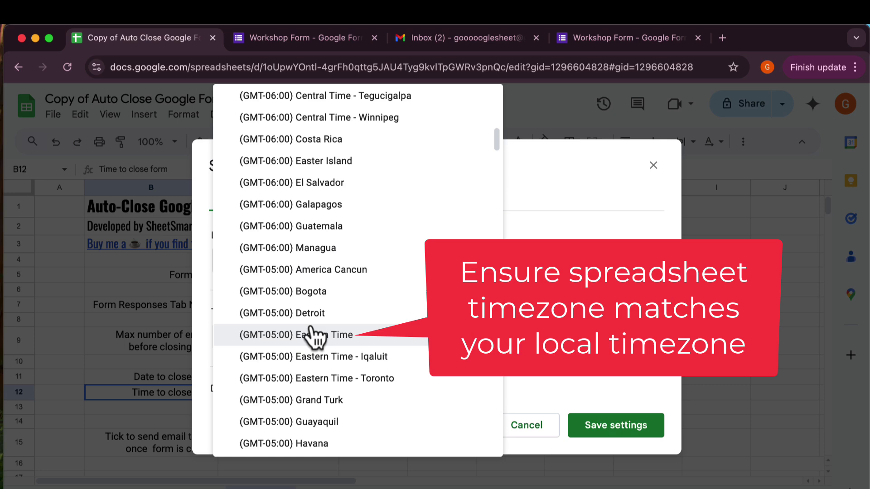
pyautogui.click(318, 336)
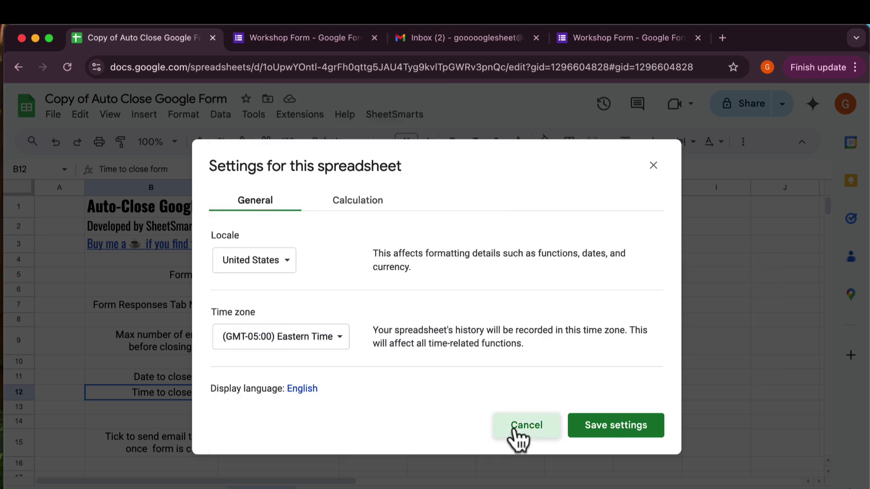
pyautogui.click(515, 428)
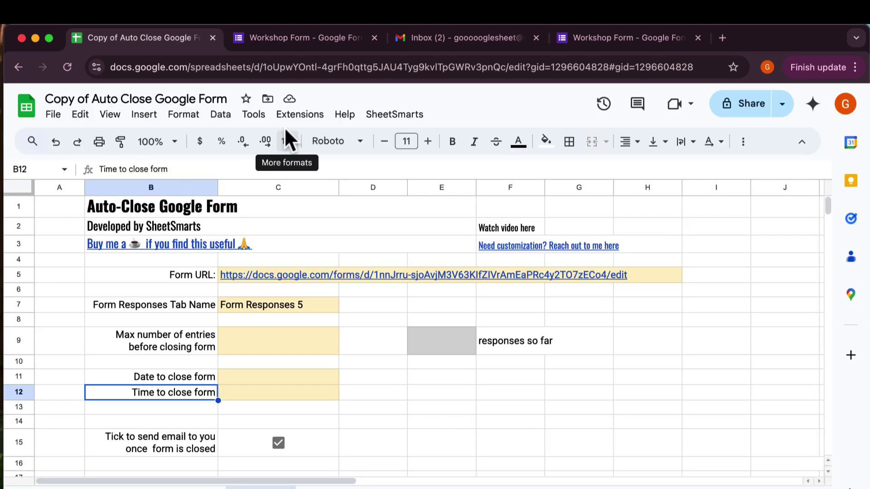
pyautogui.click(300, 115)
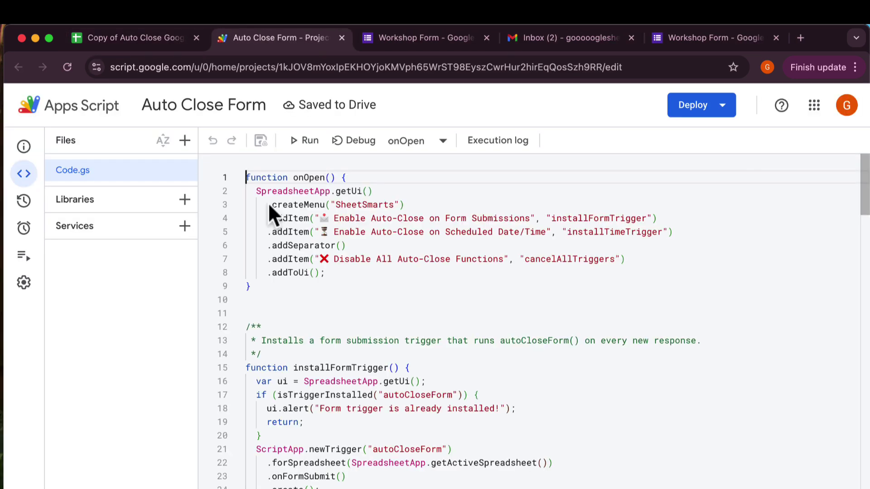
# - Check the Project Settings time zone list, leaving it at Eastern Time – New York
pyautogui.click(25, 284)
pyautogui.click(109, 281)
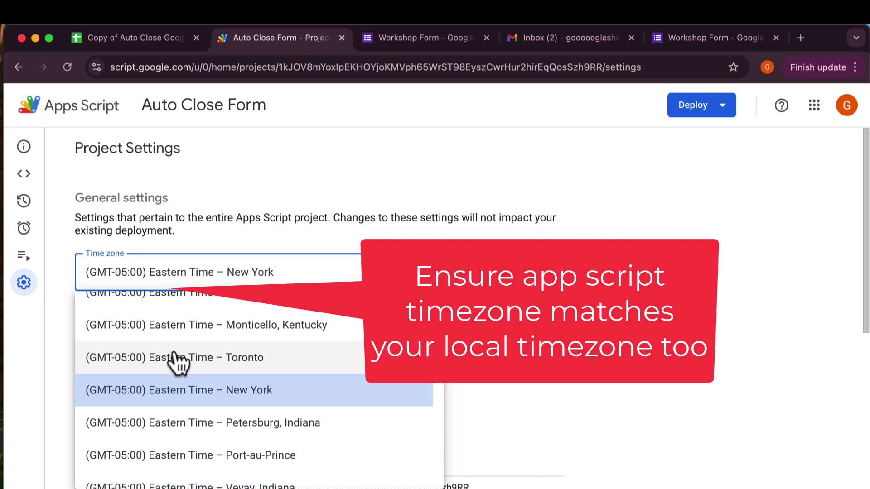
pyautogui.press('Escape')
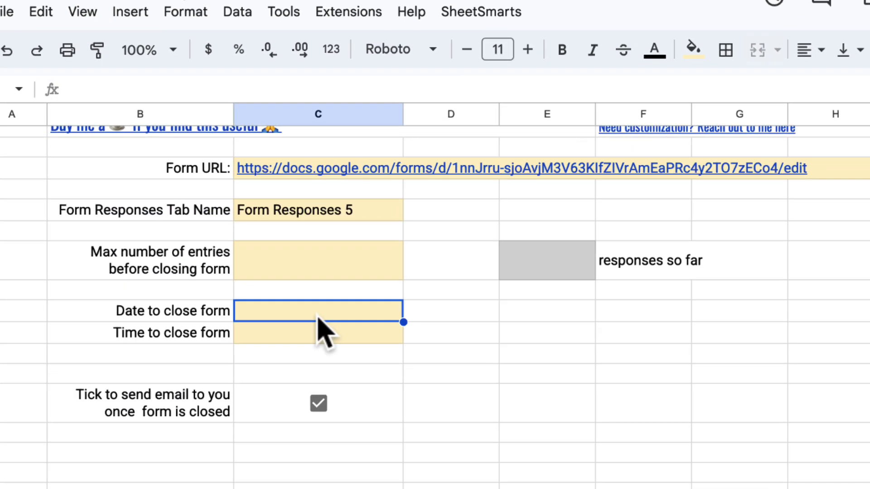
# - Set the close date to 15-Feb-2025 in C11 and the close time to 10:15:00 PM in C12
pyautogui.write('15-Feb-2025')
pyautogui.click(317, 328)
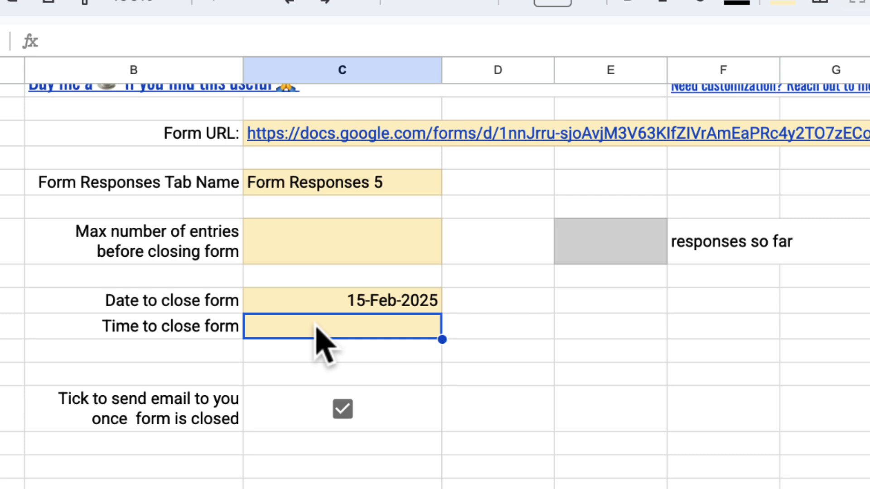
pyautogui.write('10:15 pm')
pyautogui.press('Tab')
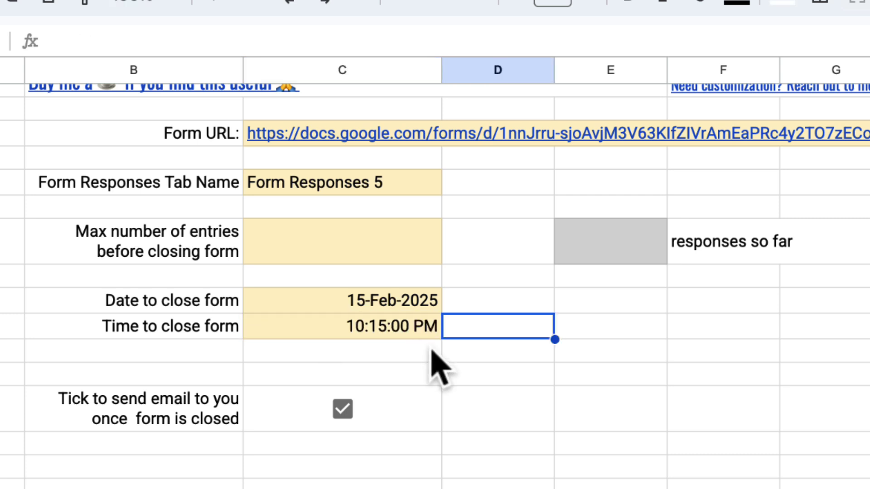
pyautogui.press('Return')
pyautogui.press('Down')
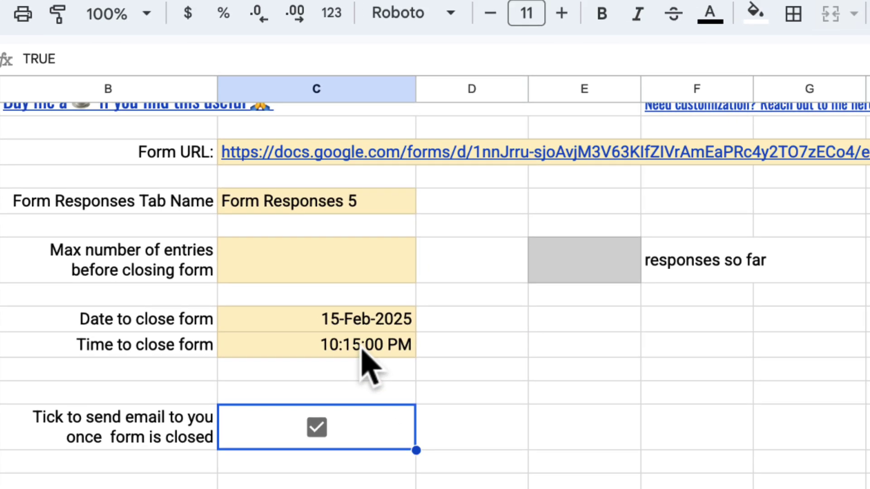
pyautogui.click(388, 328)
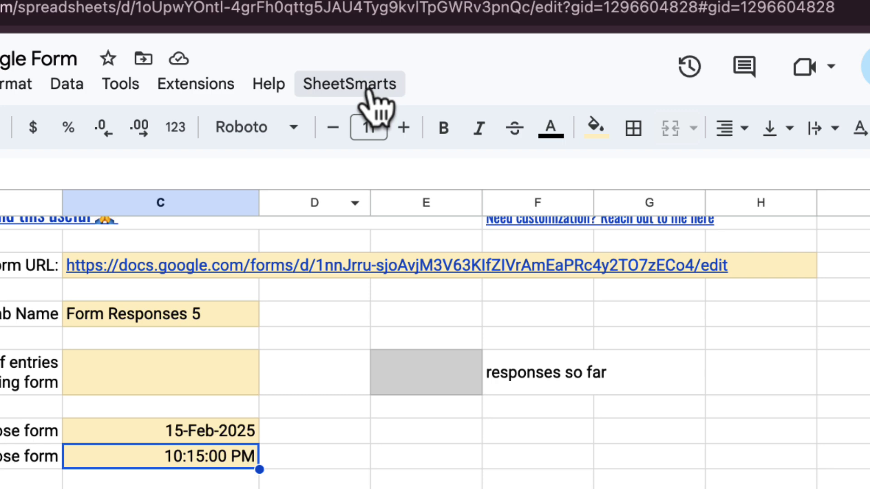
# - Enable the SheetSmarts auto-close trigger for the scheduled date and time, confirming the success dialog
pyautogui.click(358, 84)
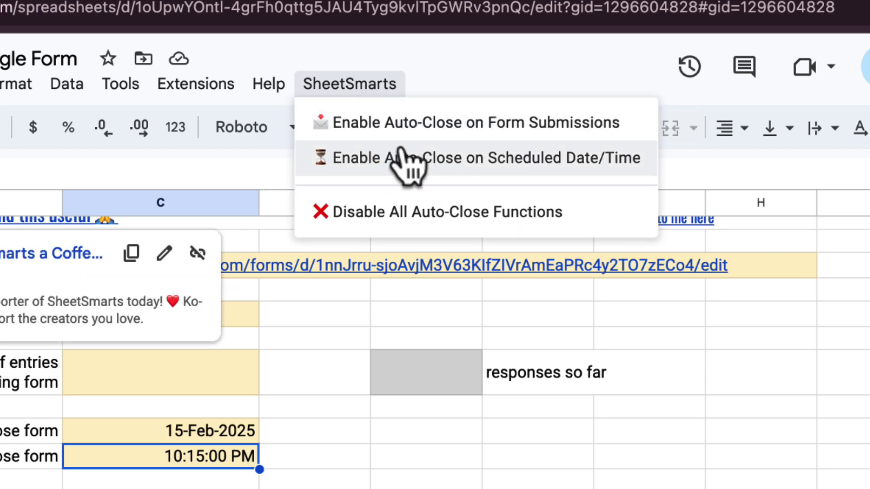
pyautogui.click(441, 164)
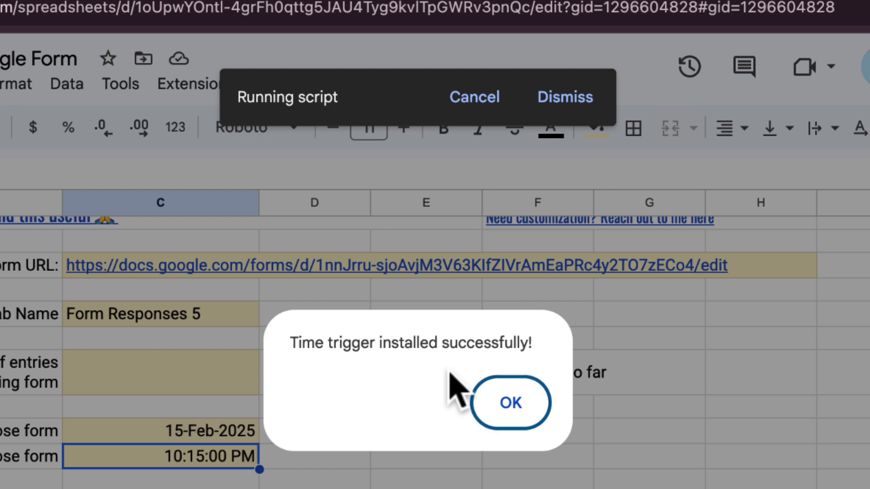
pyautogui.click(517, 410)
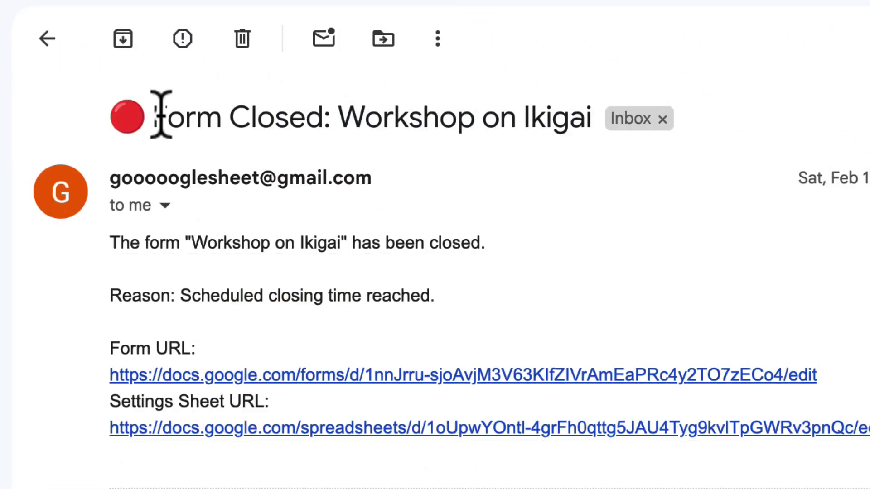
# - Highlight the Form Closed email's subject and its scheduled-closing reason, then return to the browser
pyautogui.moveTo(161, 116); pyautogui.dragTo(592, 124)
pyautogui.moveTo(179, 296); pyautogui.dragTo(466, 320)
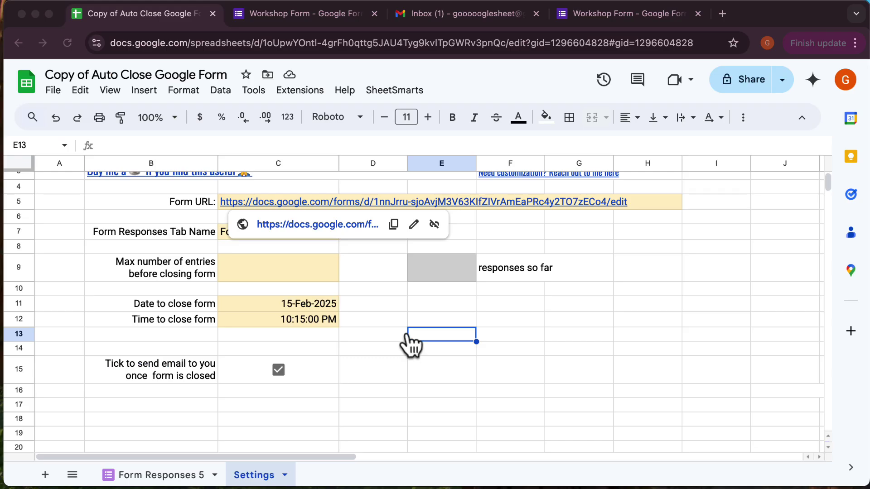
pyautogui.click(408, 335)
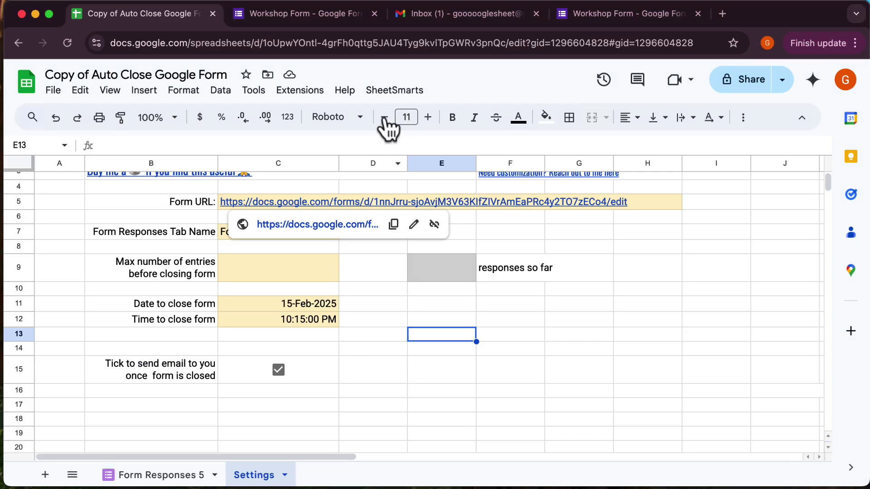
# - Disable all auto-close functions from the SheetSmarts menu
pyautogui.click(393, 92)
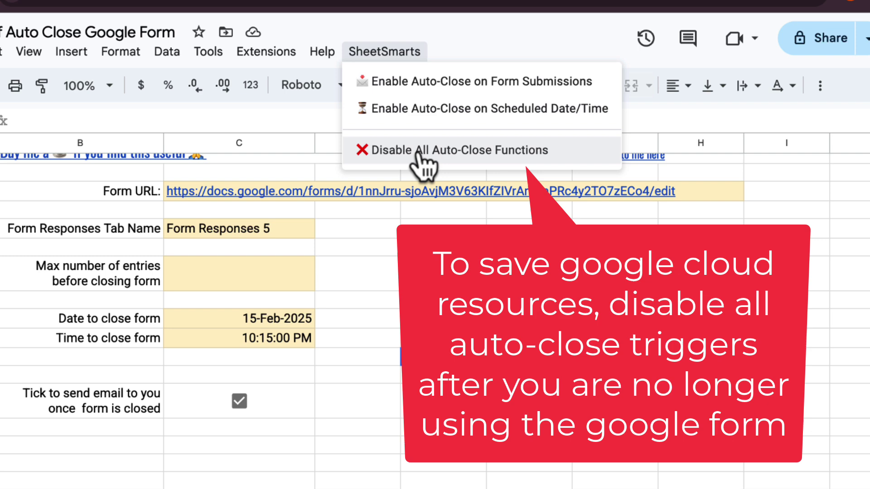
pyautogui.click(475, 158)
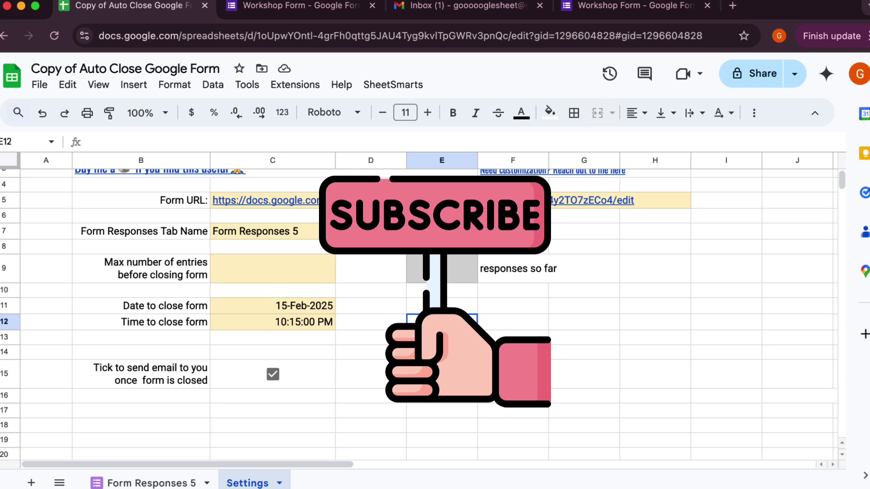